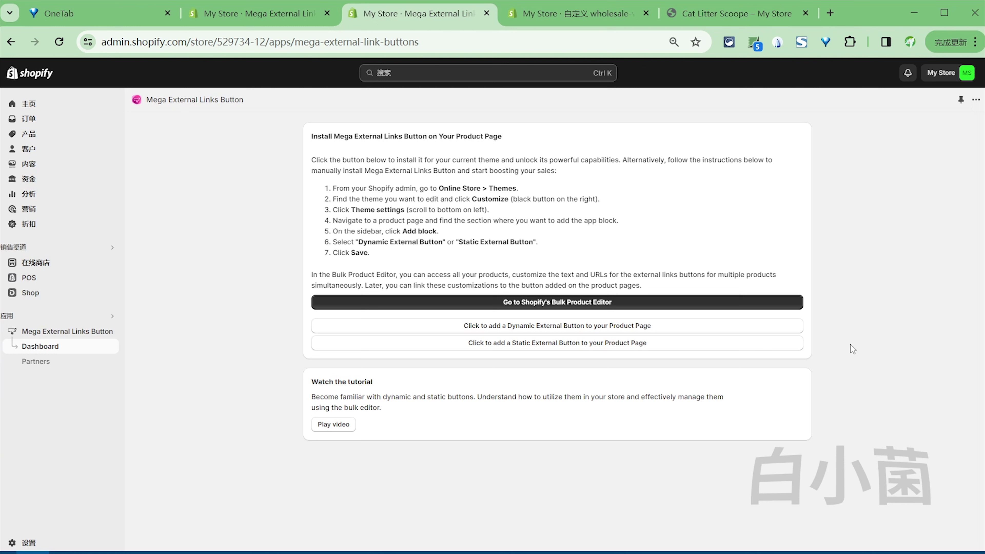
Add a Dynamic External Button block to the product page template and move it directly below the Product button block
click(615, 325)
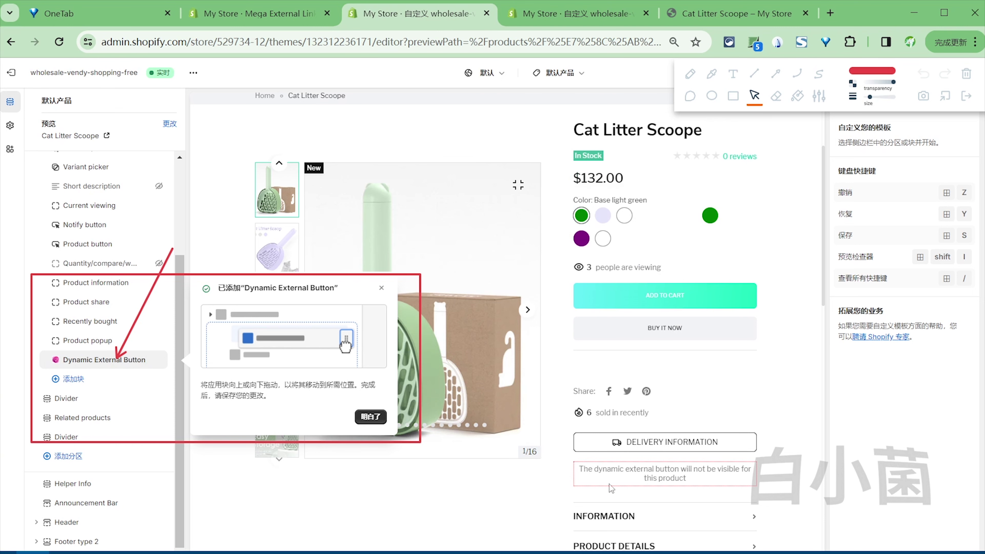
drag(56, 359, 61, 268)
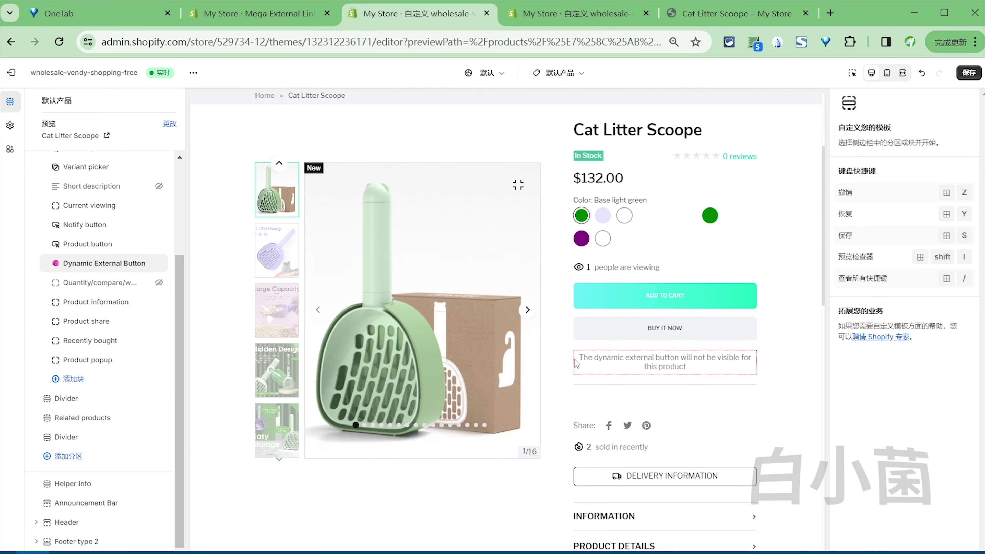
scroll(78, 330, up, 3)
Enable Hide Add To Cart Button and Hide Buy Now Button for the Dynamic External Button block, and save the template
click(73, 354)
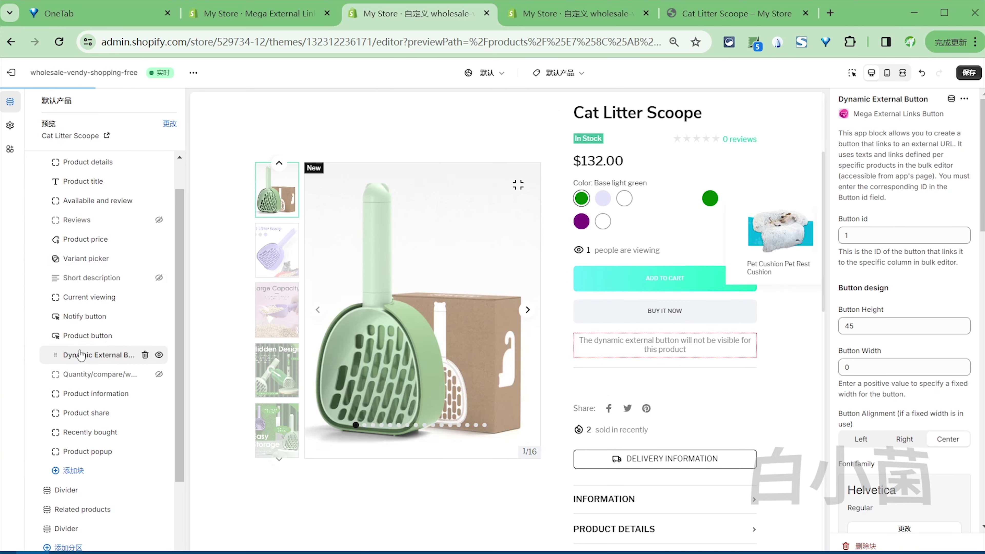
scroll(907, 310, down, 15)
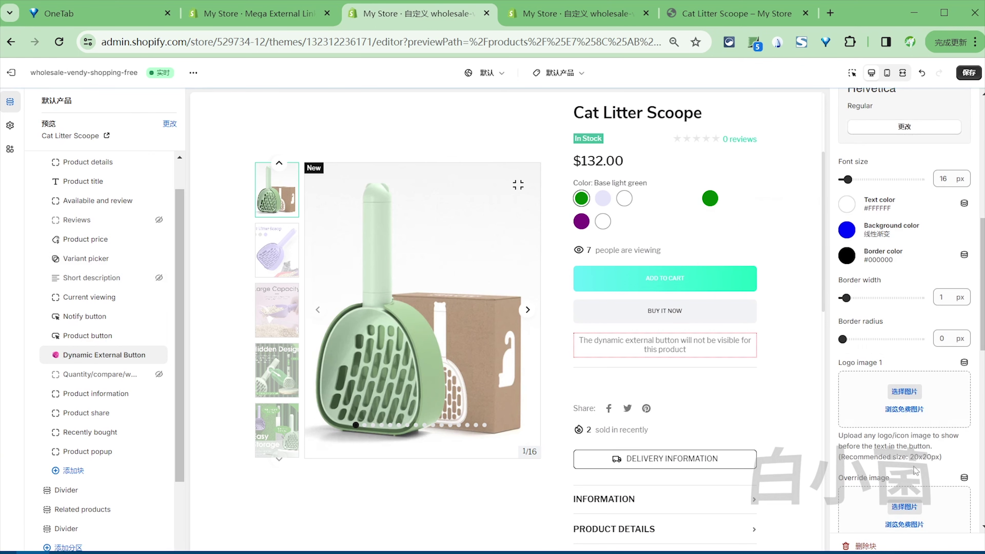
scroll(912, 468, down, 5)
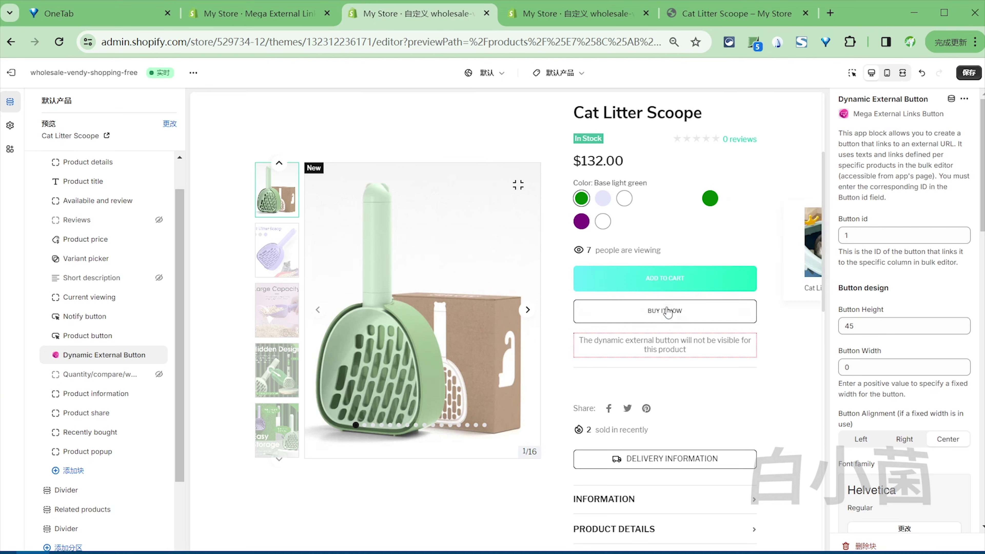
scroll(905, 310, down, 15)
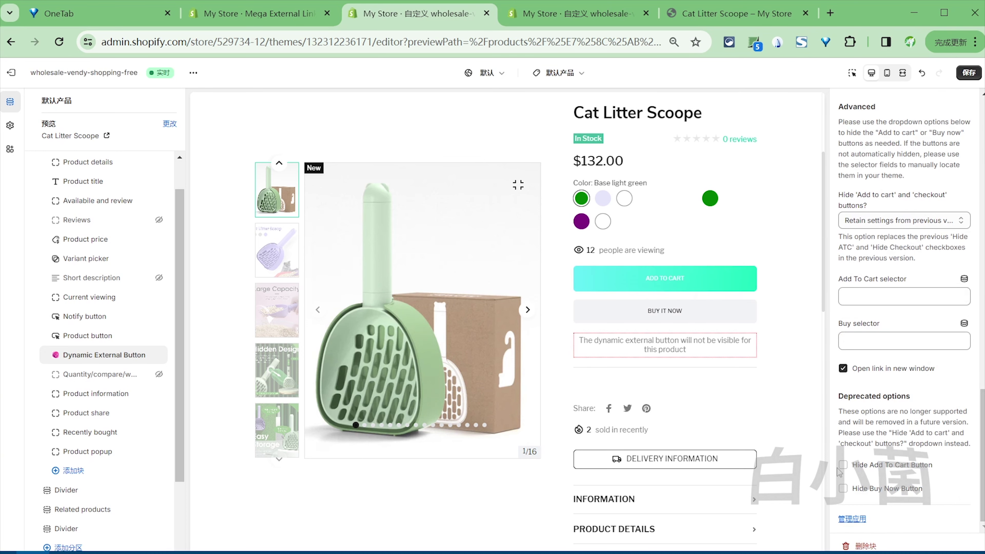
click(843, 466)
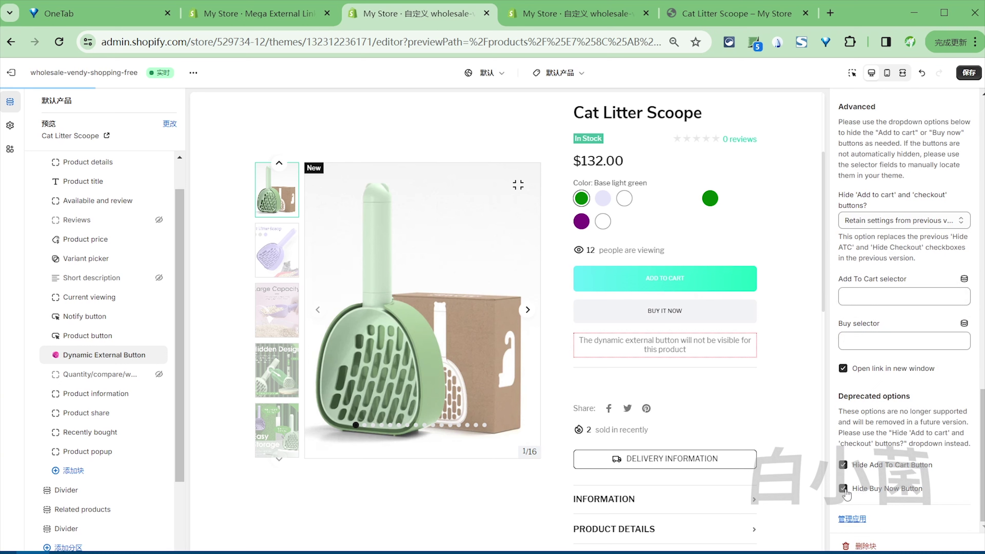
key(ctrl+s)
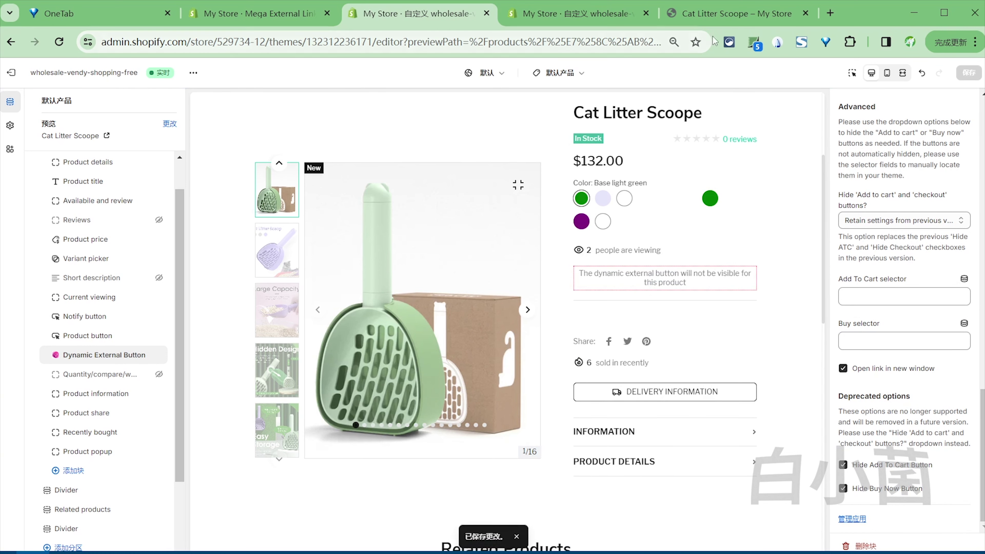
Reload the Cat Litter Scoope preview, test where its Buy On Amazon button leads, and return to the preview
click(728, 16)
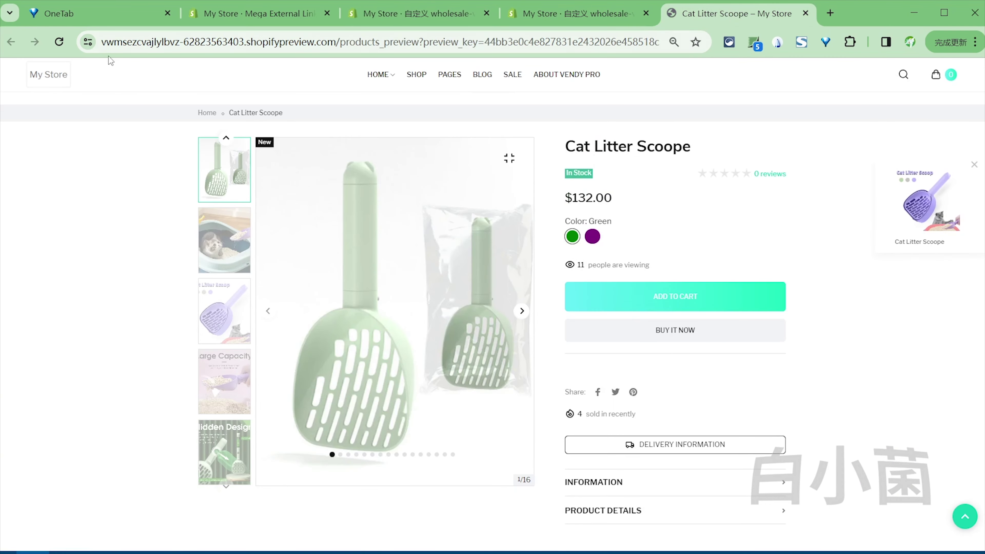
key(F5)
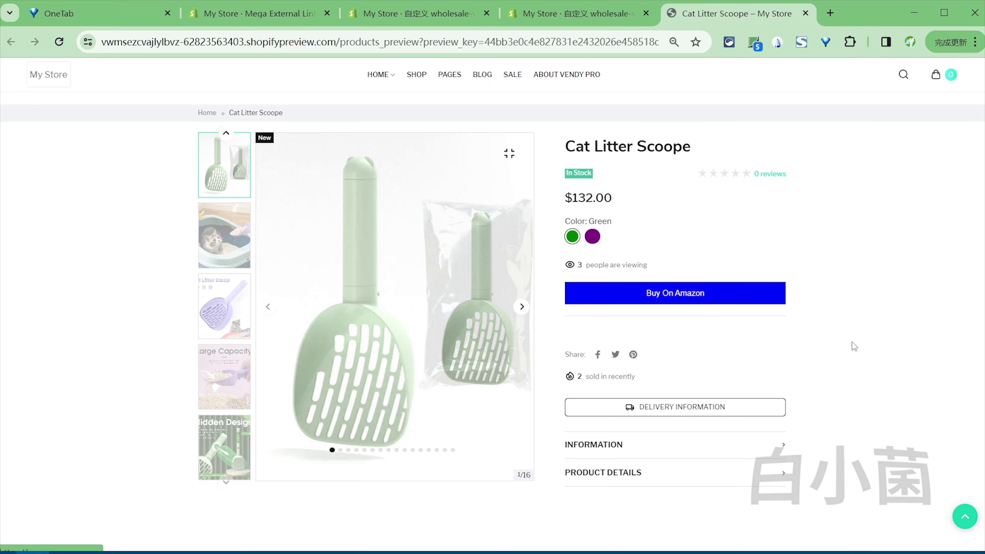
click(700, 296)
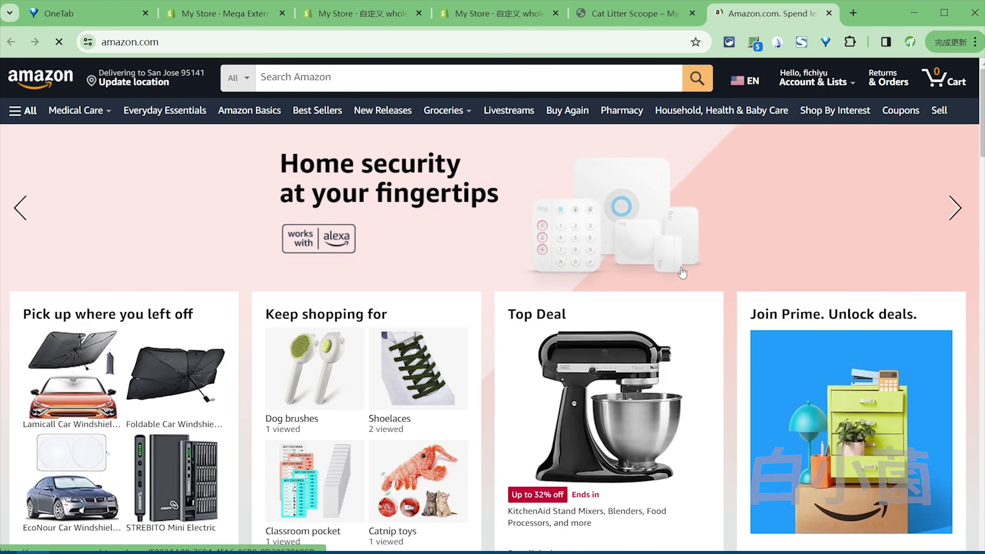
click(617, 20)
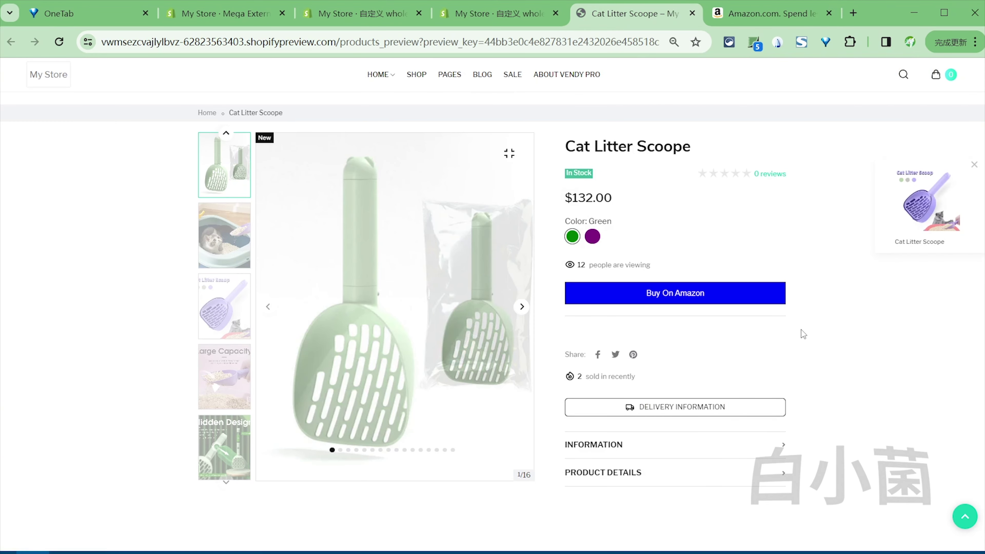
Check the Cat Litter Scoope button texts and URLs in the bulk product editor, and close the duplicate theme editor page
click(225, 13)
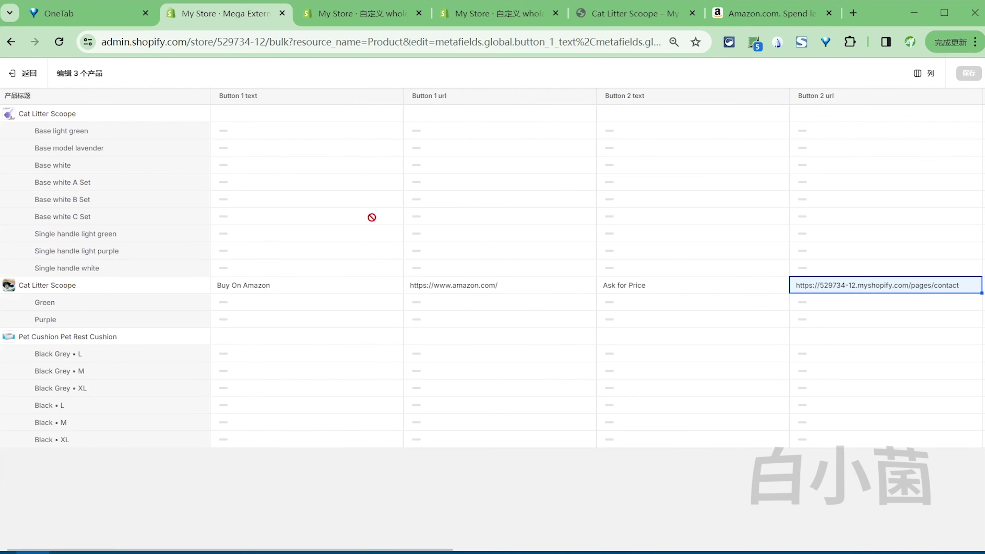
click(620, 15)
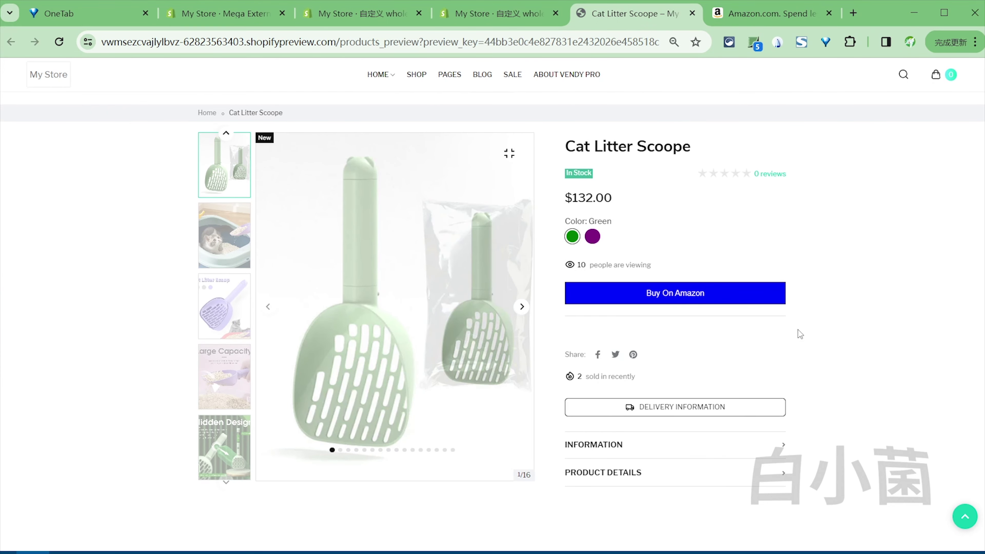
click(555, 13)
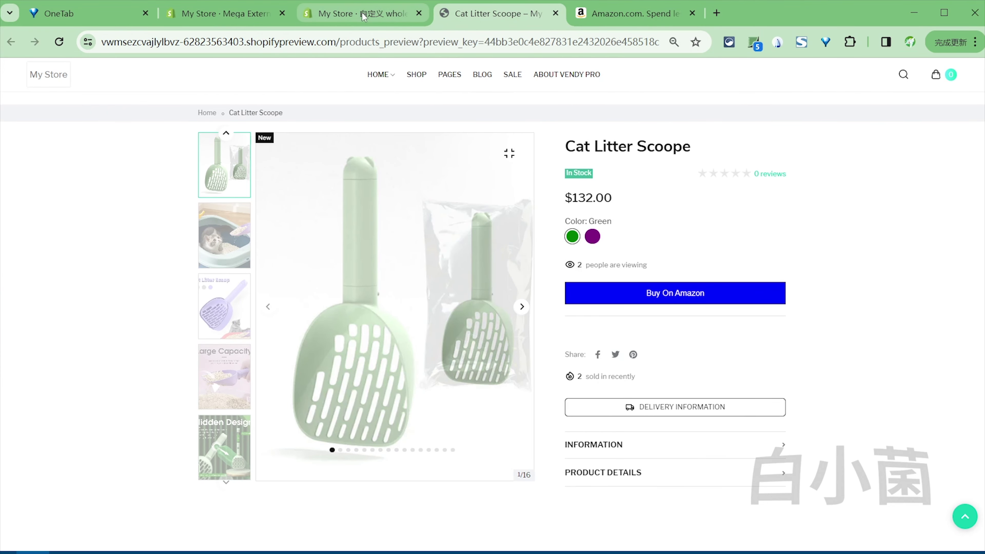
Match the Button id to the bulk editor's Button 2 columns by setting it to 2 in the Dynamic External Button block, and save
click(363, 16)
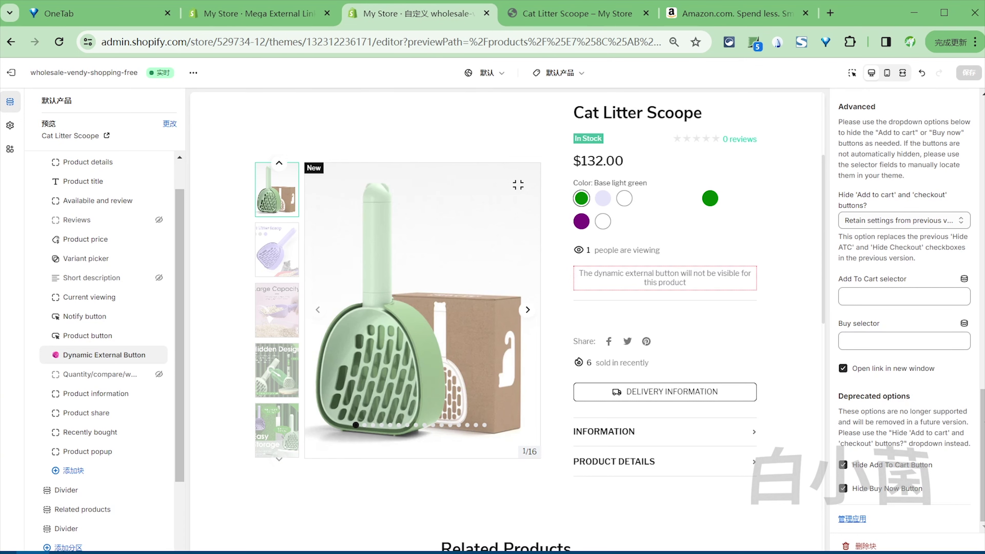
scroll(885, 251, up, 10)
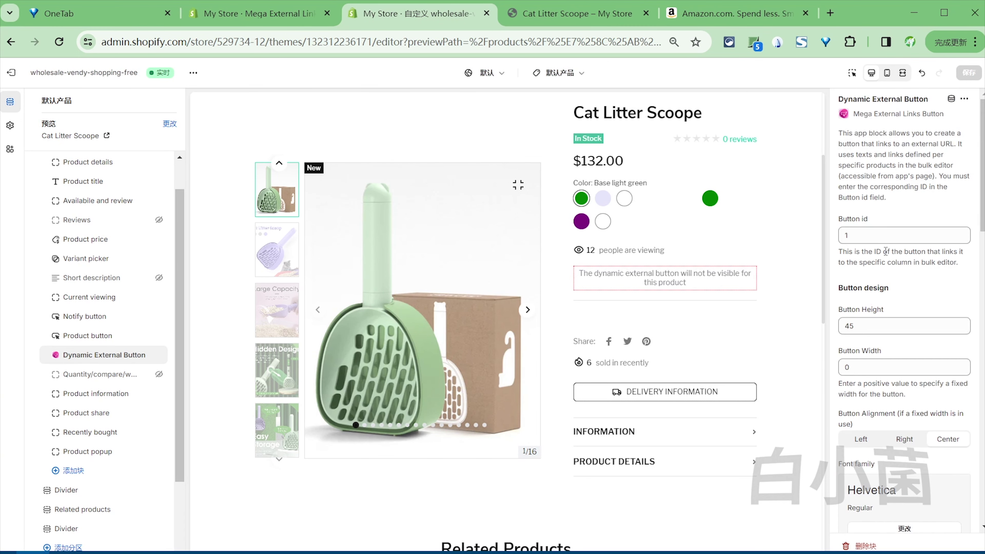
drag(867, 220, 831, 224)
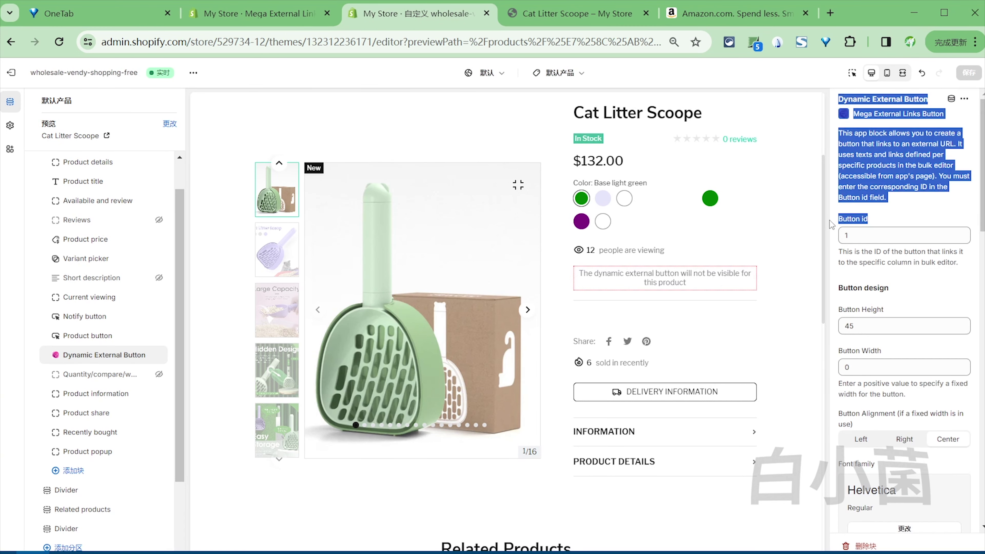
click(875, 224)
click(849, 234)
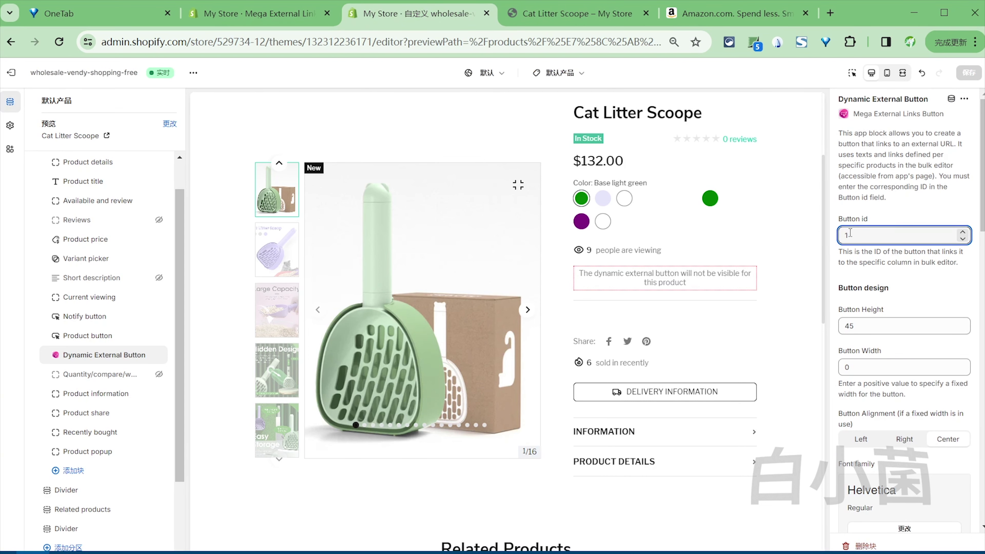
click(263, 15)
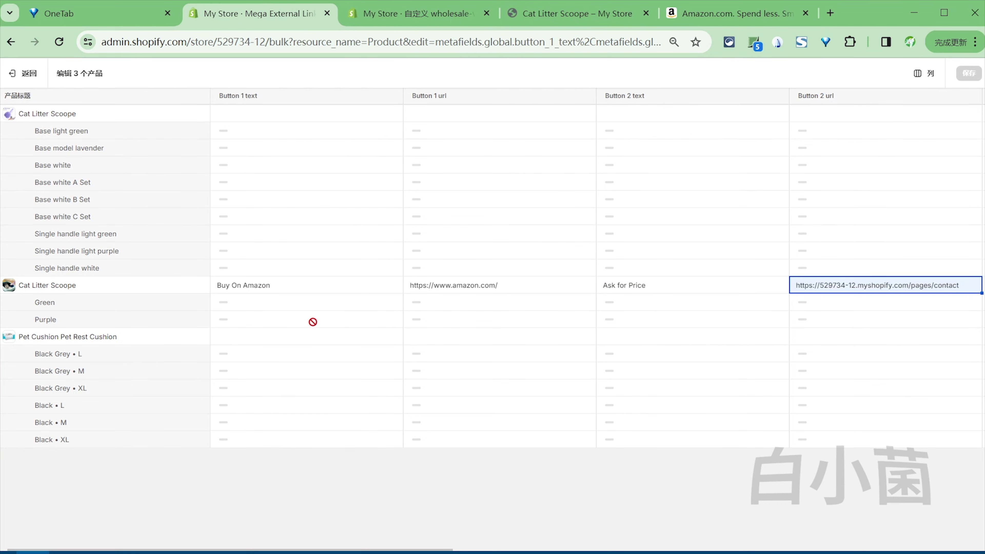
key(ctrl+Tab)
click(260, 20)
key(ctrl+Tab)
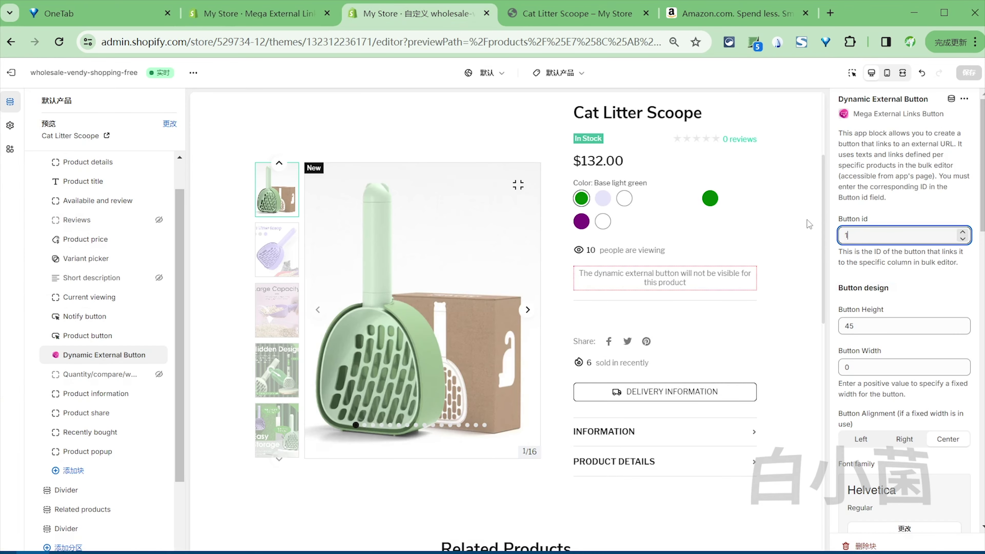
Reload the Cat Litter Scoope preview, test where its Ask for Price button leads, and return to the preview
key(ctrl+Tab)
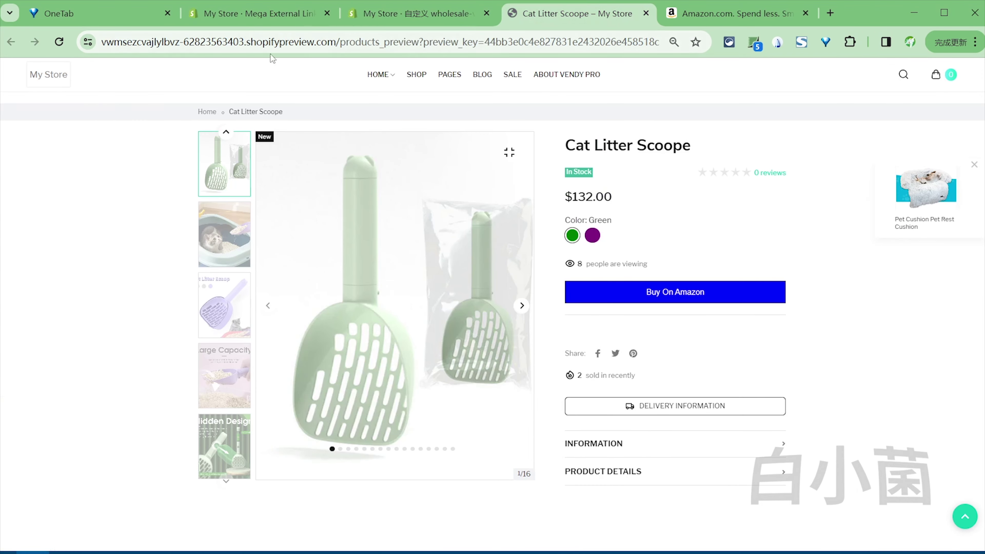
click(59, 42)
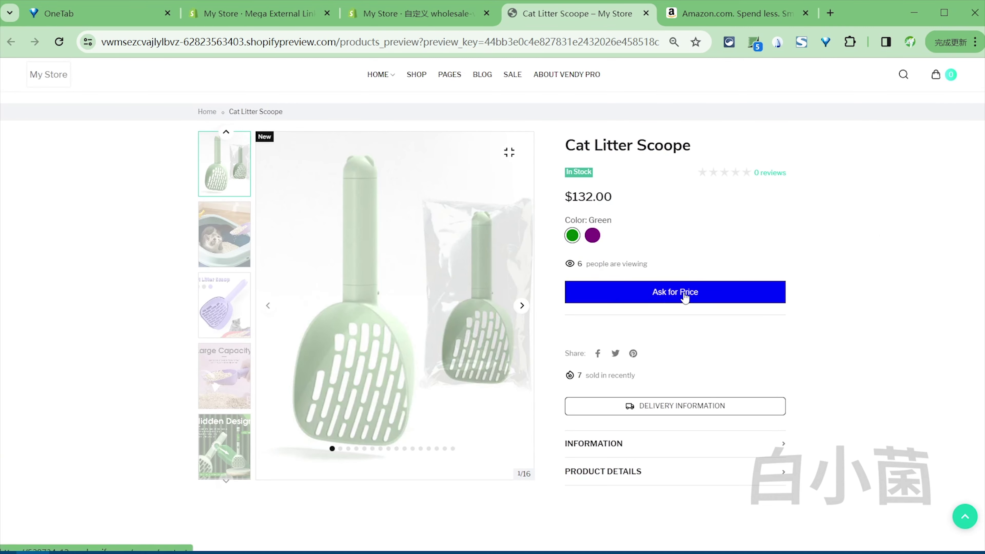
click(684, 298)
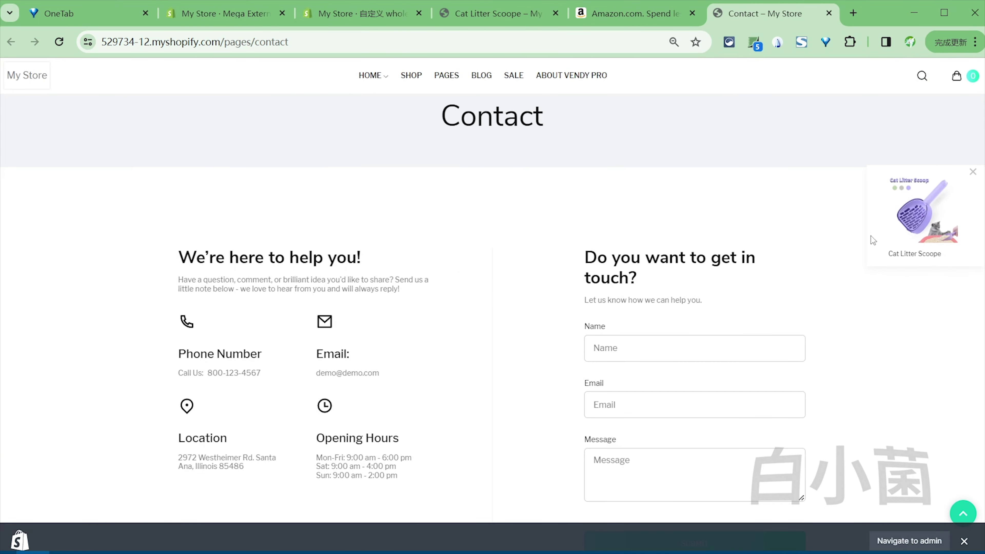
key(ctrl+shift+Tab)
key(ctrl+shift+Tab)
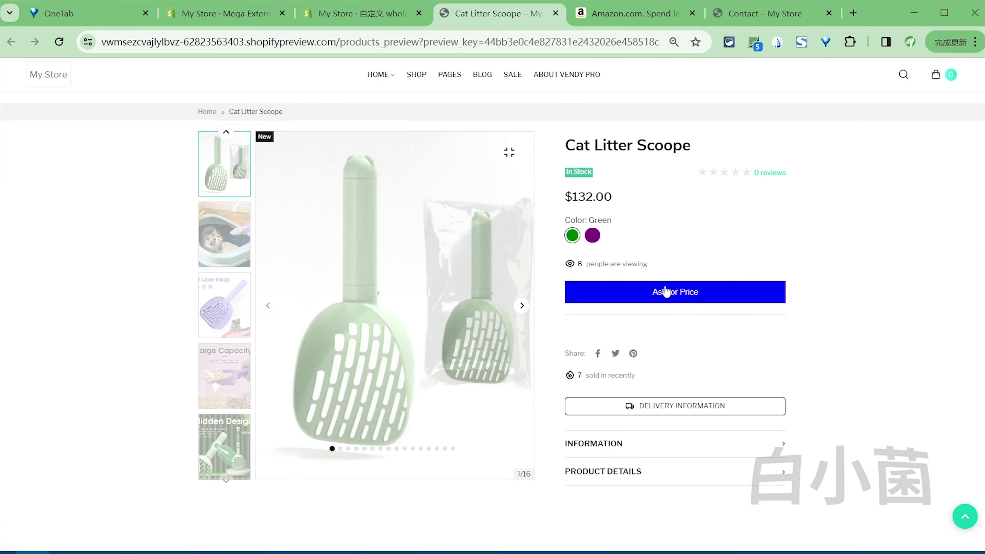
Add a second Dynamic External Button app block directly below the existing one in the theme editor
click(363, 14)
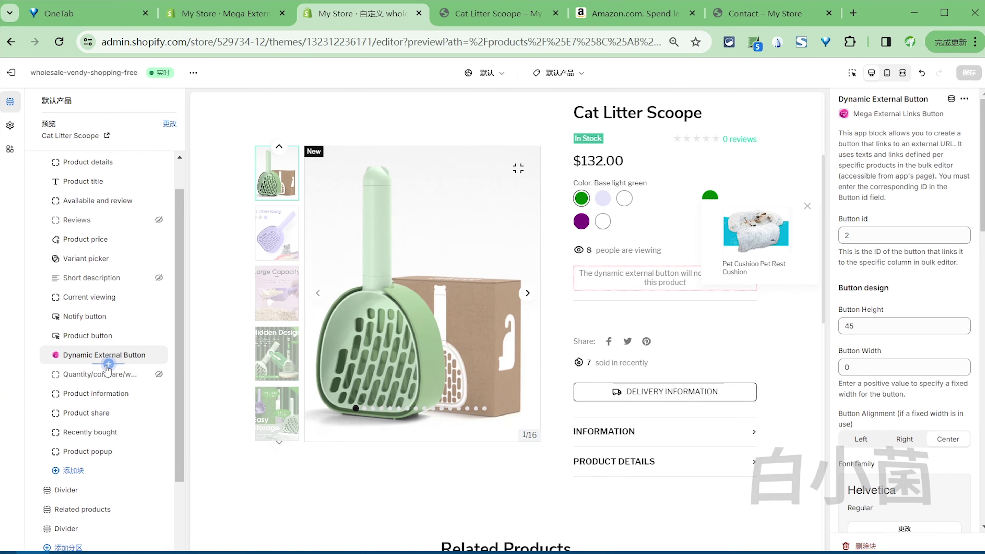
click(108, 364)
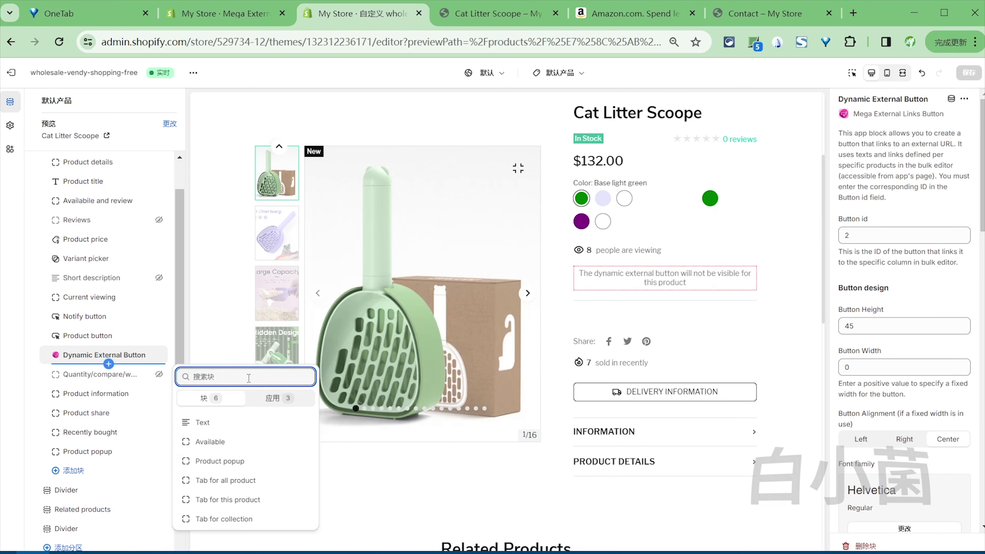
click(271, 397)
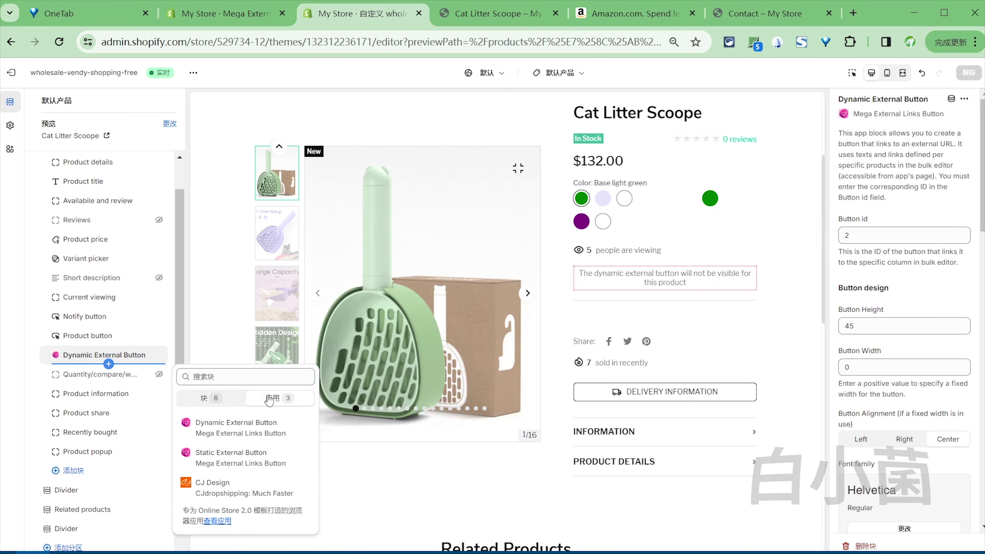
click(252, 429)
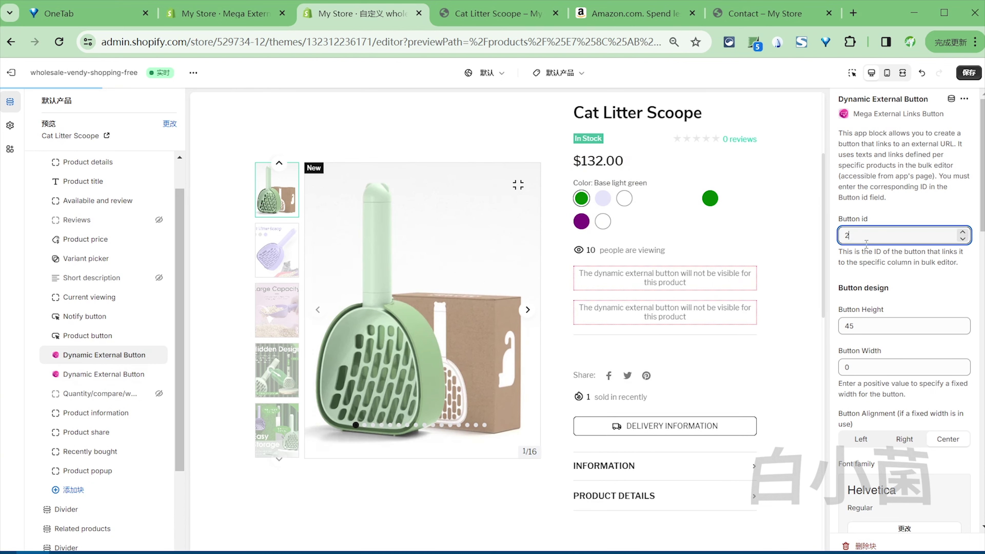
Set the Button id to 1 for the first Dynamic External Button and 2 for the second, and save the template
double_click(866, 238)
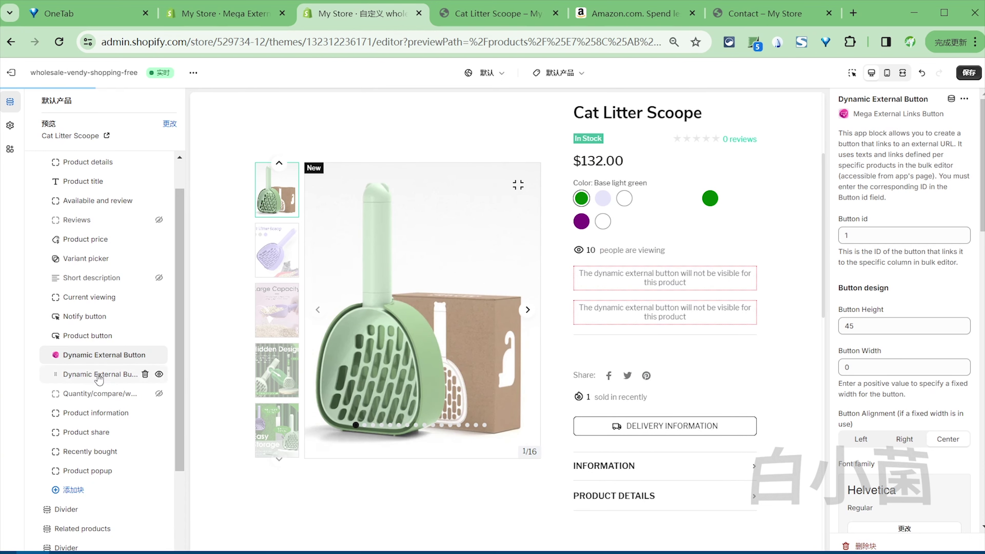
scroll(97, 374, down, 1)
click(225, 19)
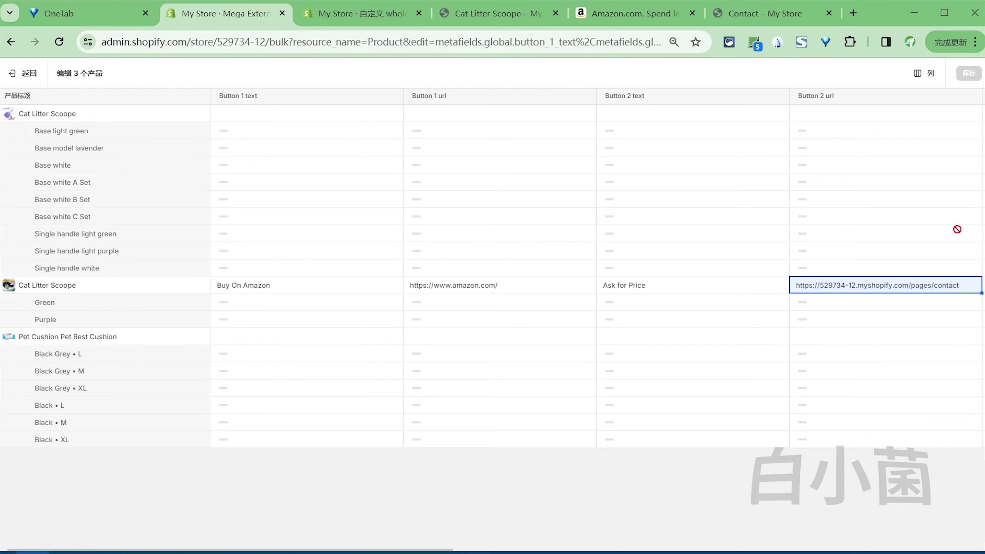
click(384, 14)
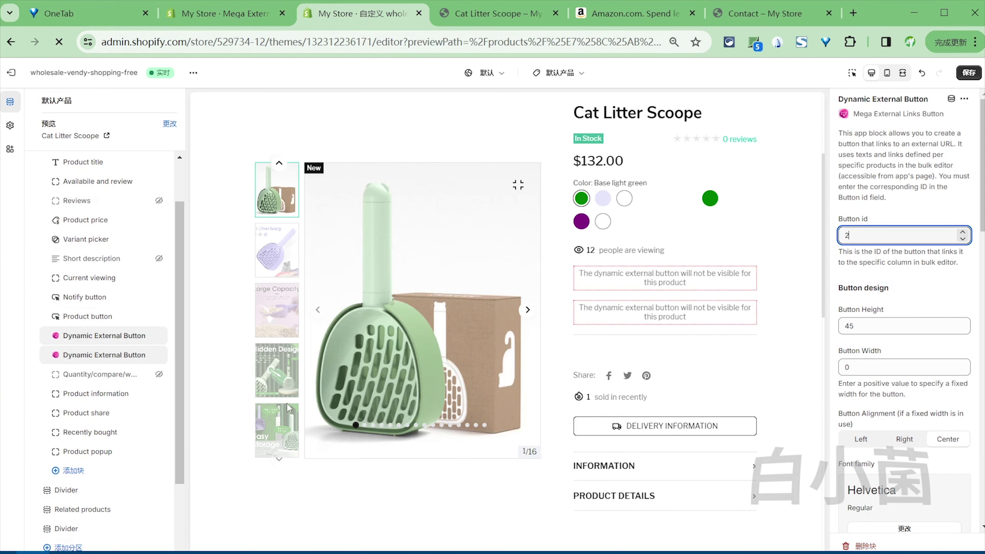
mouse_move(99, 346)
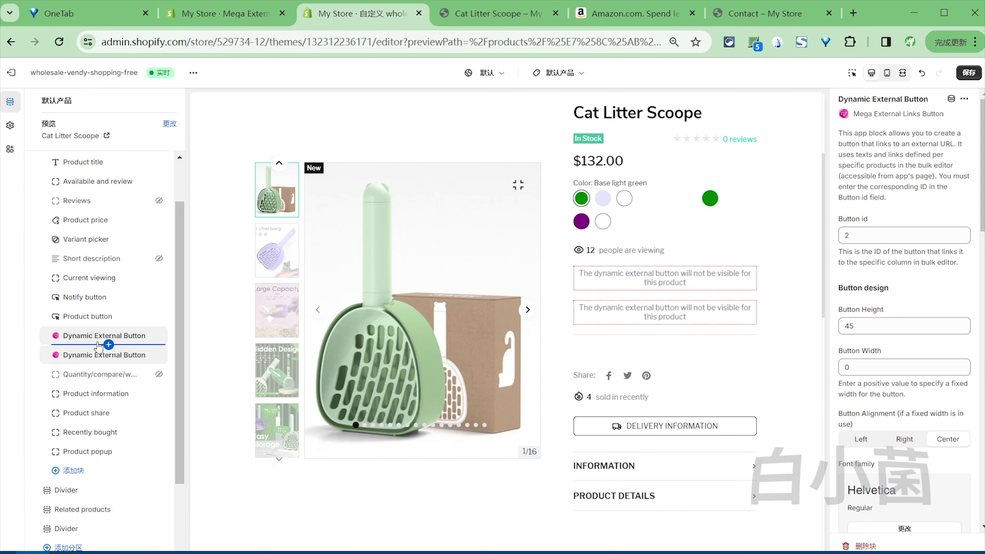
Reload the Cat Litter Scoope preview to check both external buttons, and open the Pet Cushion Pet Rest Cushion product page separately
click(488, 13)
click(58, 43)
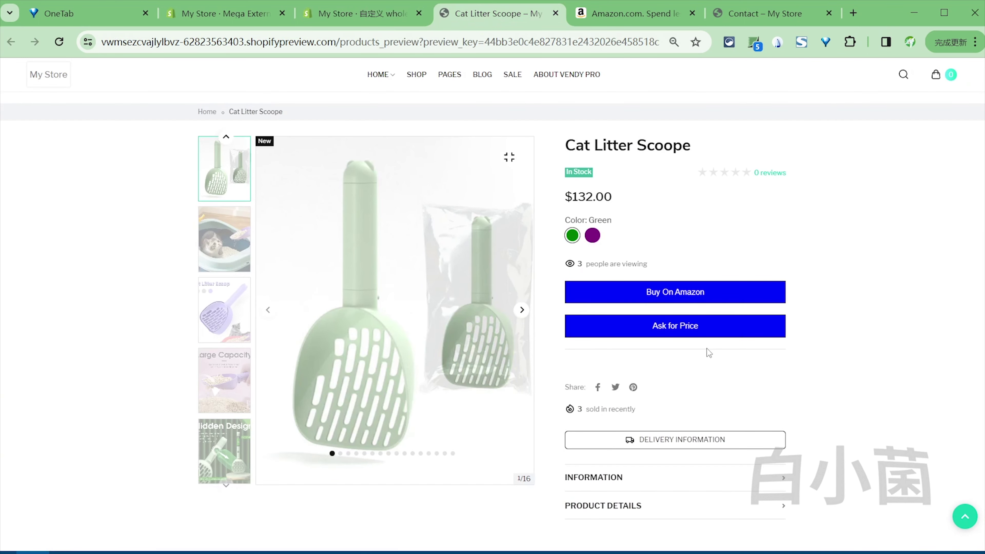
click(737, 310)
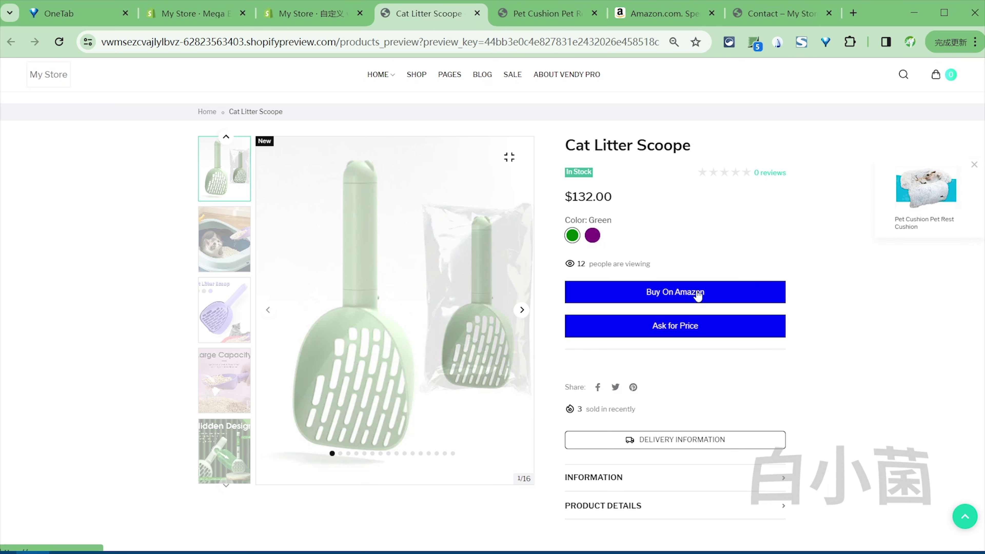
Set the Button Width of the first Dynamic External Button to 360, save the template, and check the Cat Litter Scoope preview
click(311, 16)
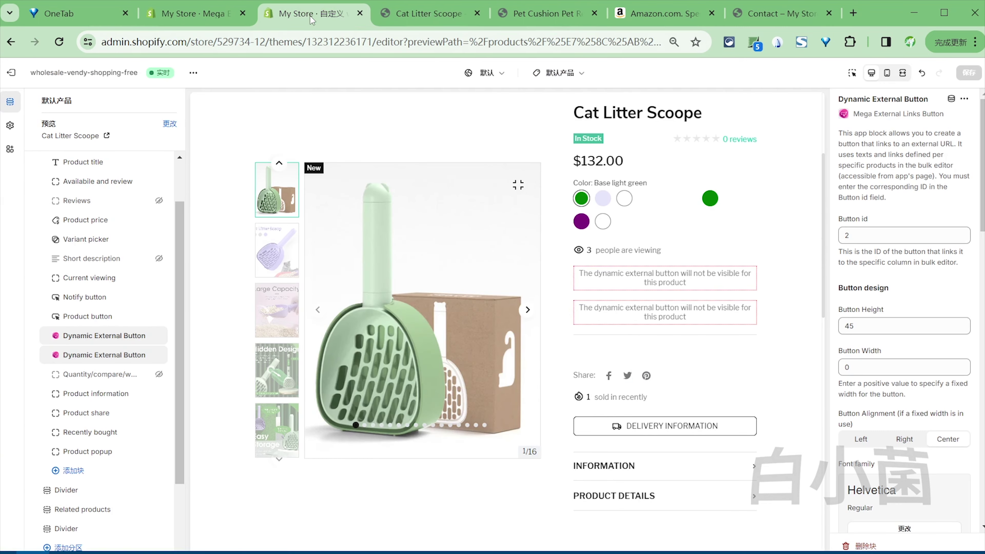
click(80, 340)
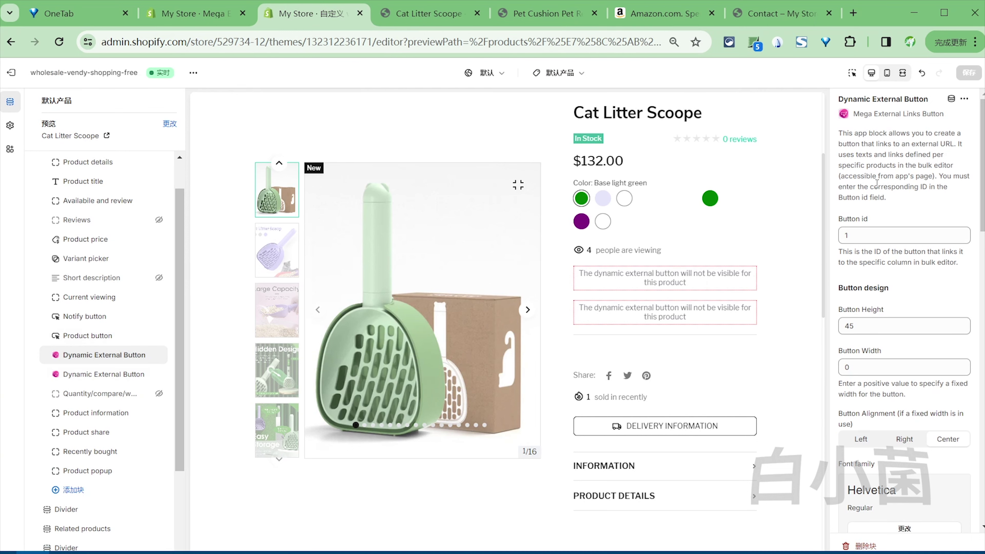
scroll(891, 230, down, 2)
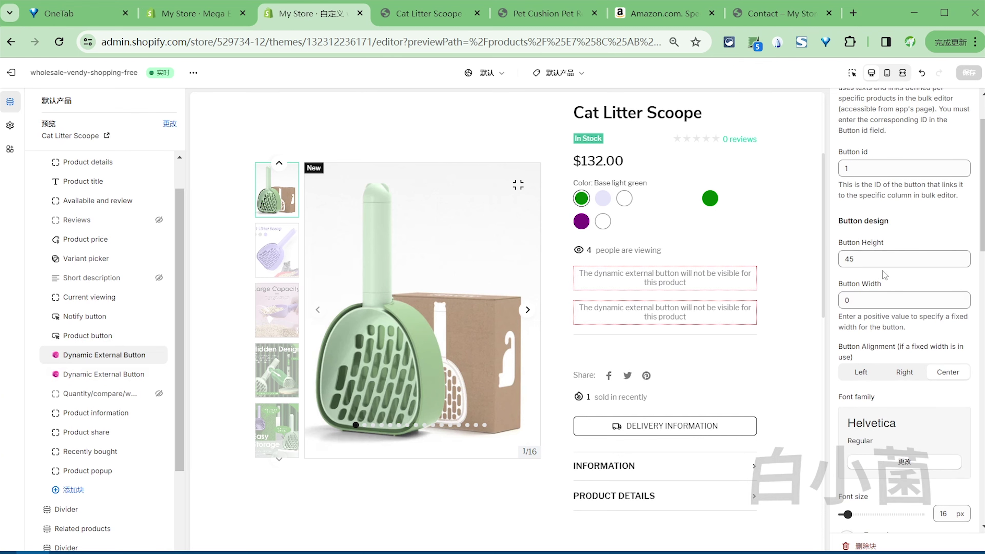
click(878, 258)
click(880, 300)
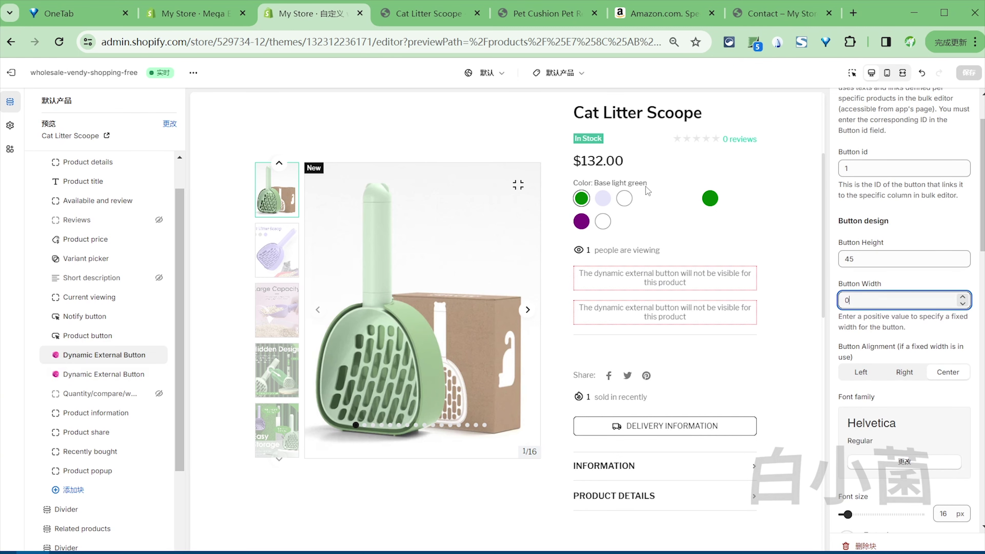
click(452, 15)
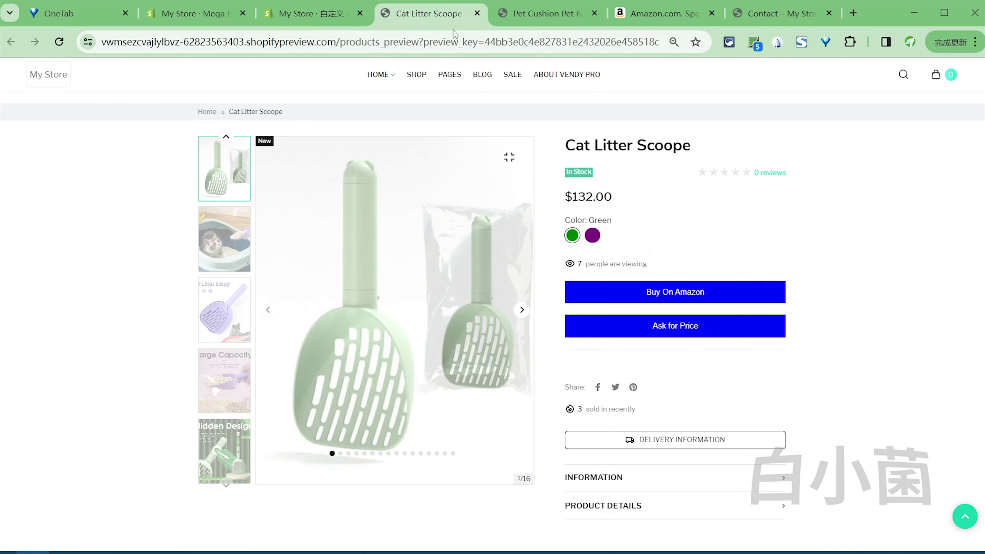
click(333, 14)
double_click(870, 294)
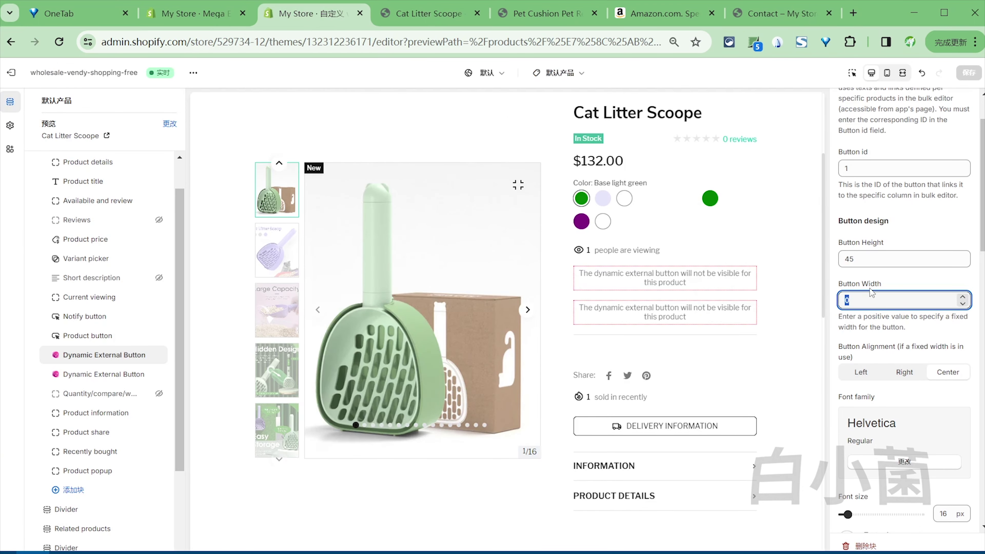
text(360)
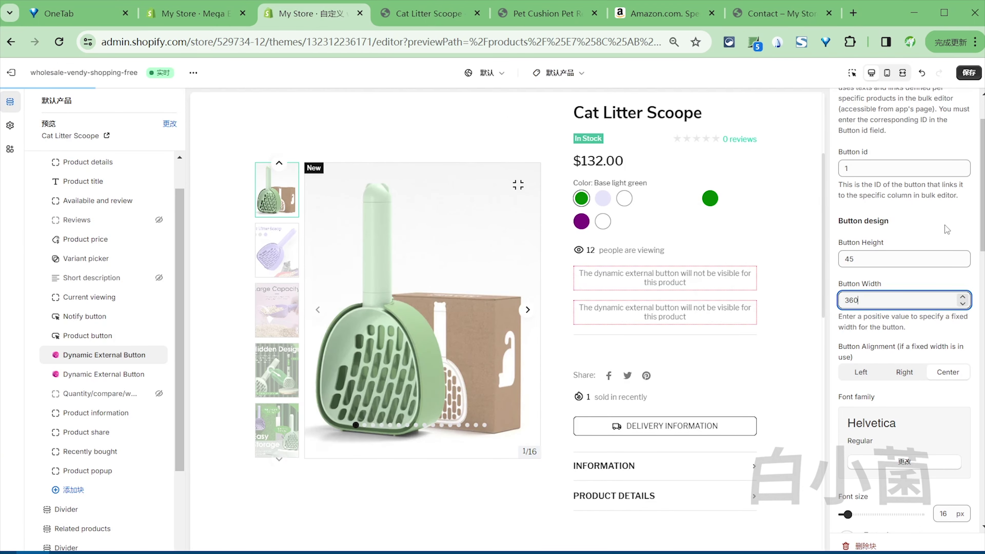
key(ctrl+Tab)
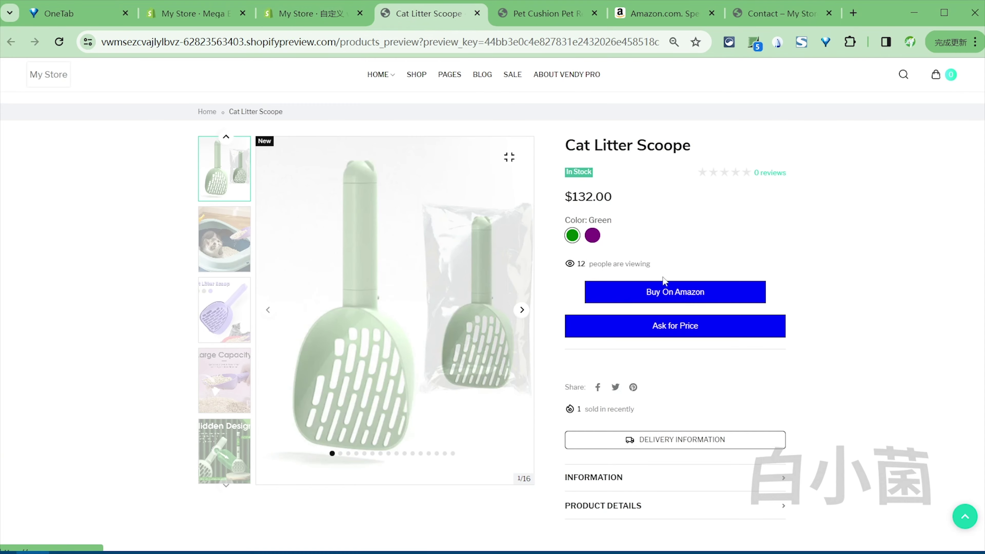
Examine the first button's alignment, font, color and border settings against the Cat Litter Scoope preview and the Amazon home page
click(309, 23)
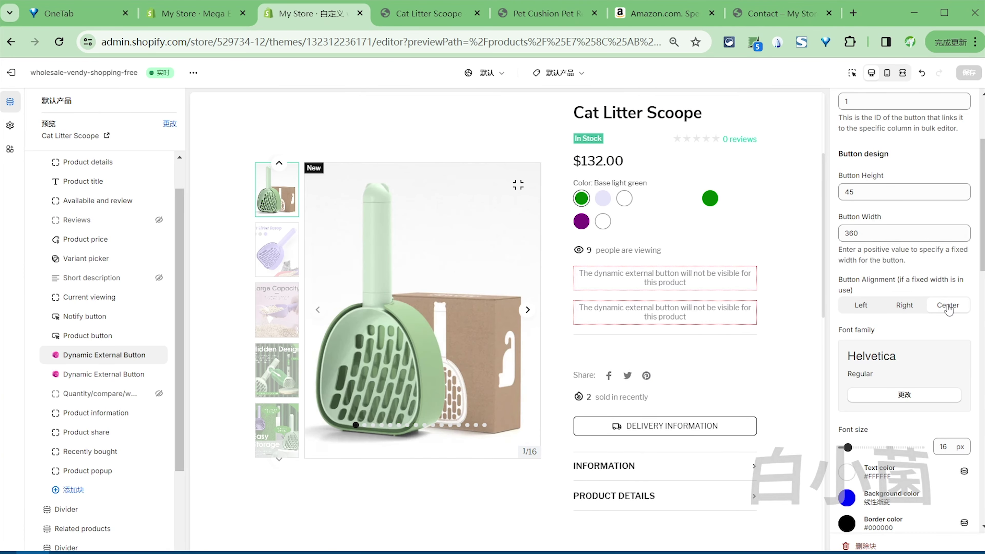
click(424, 15)
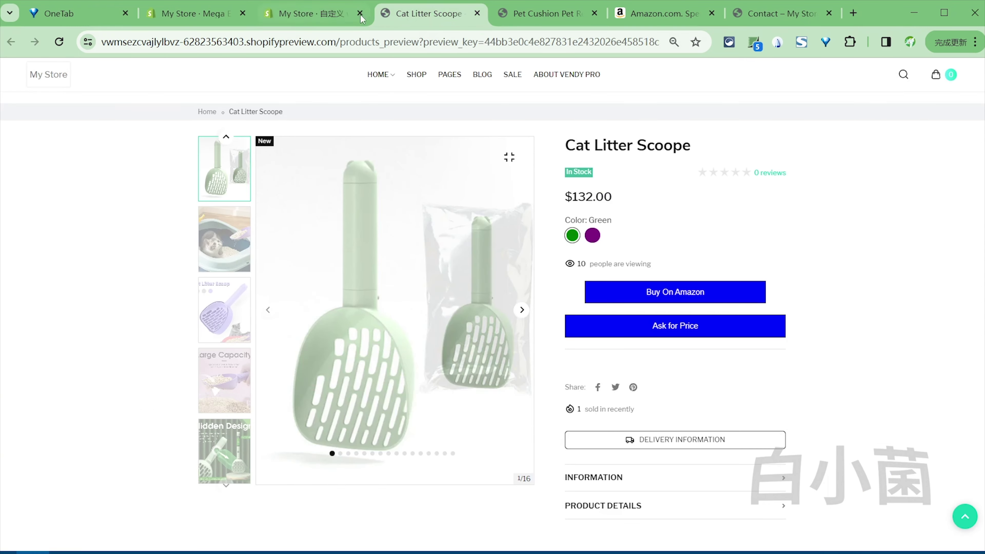
click(341, 15)
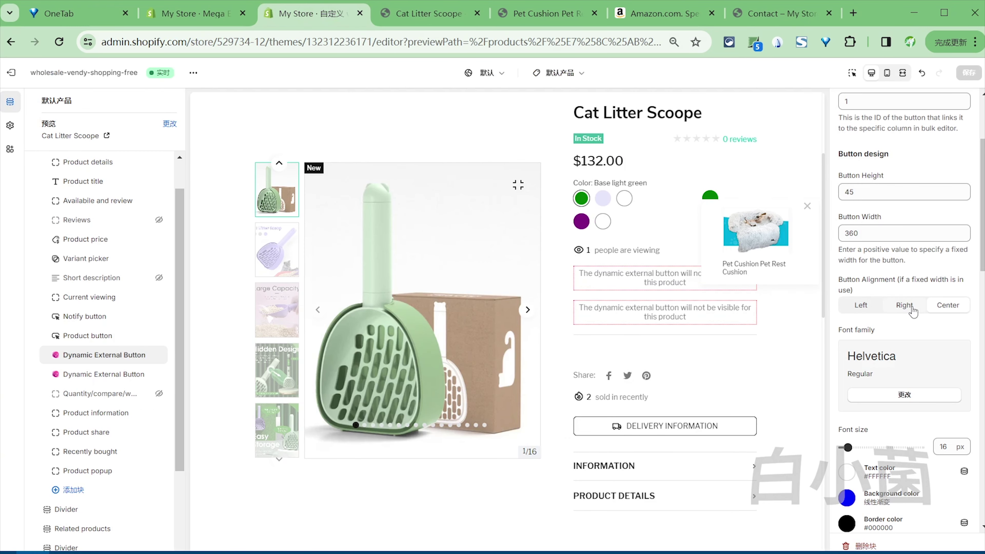
scroll(913, 310, down, 2)
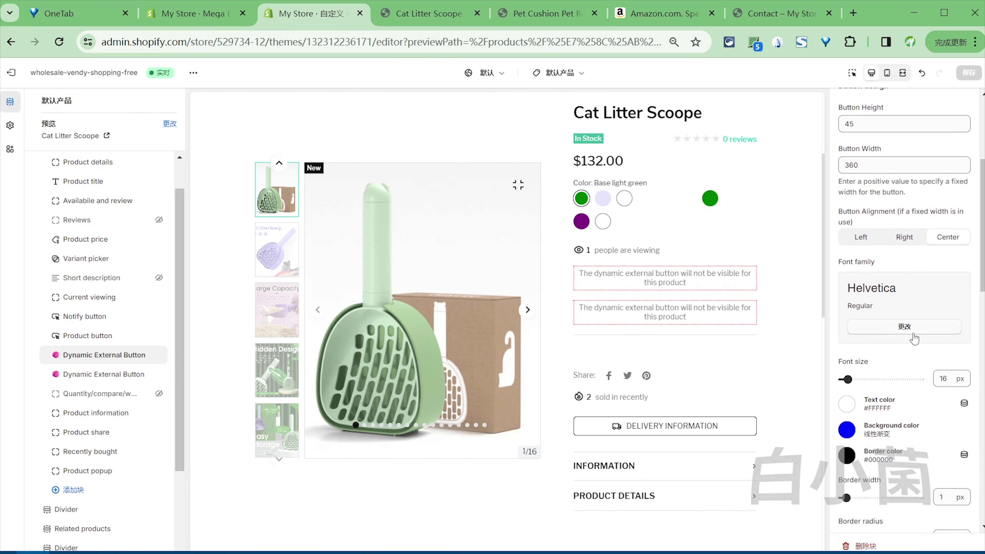
scroll(913, 337, down, 2)
scroll(891, 314, down, 2)
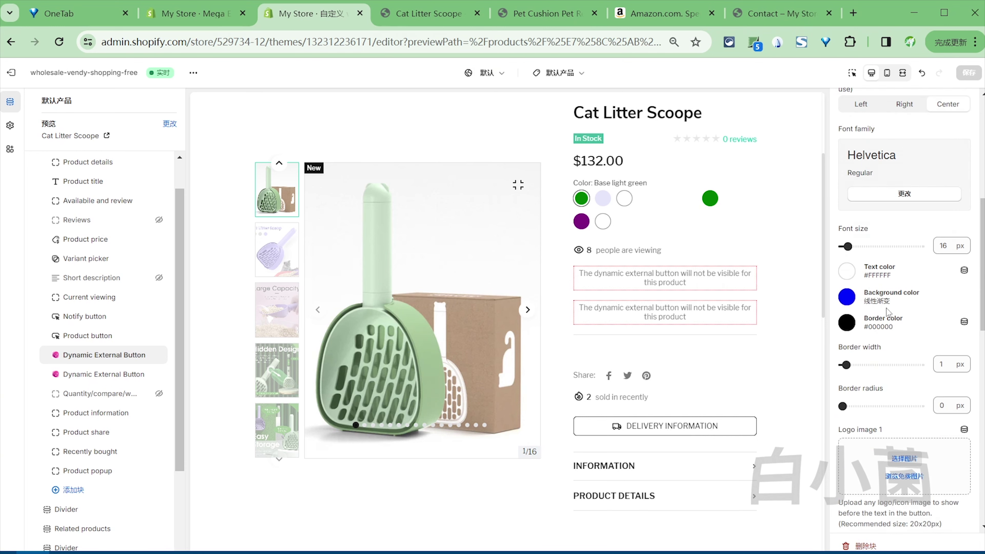
click(429, 13)
click(429, 13)
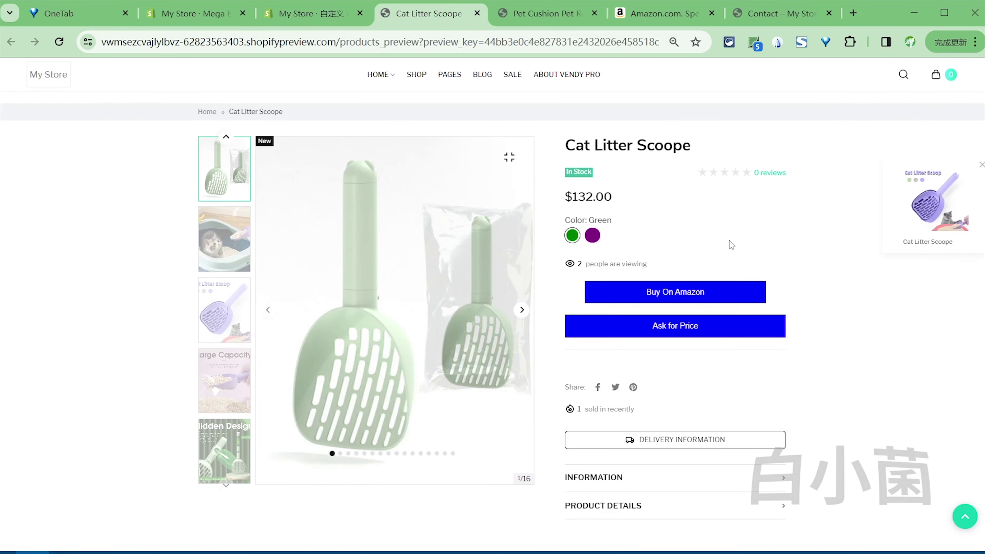
click(654, 14)
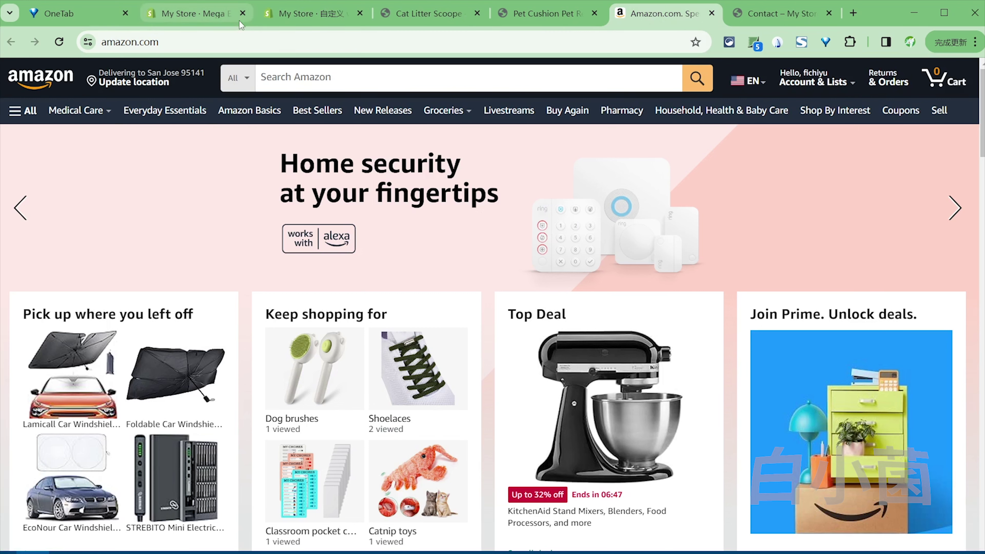
Change the first Dynamic External Button's background color to black in the theme editor and save
click(268, 19)
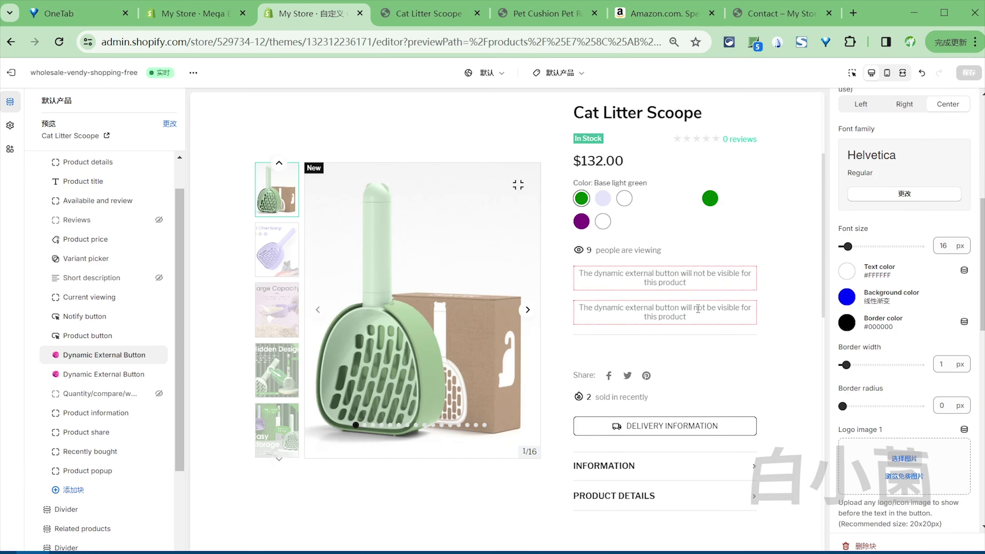
click(846, 299)
click(907, 357)
click(841, 436)
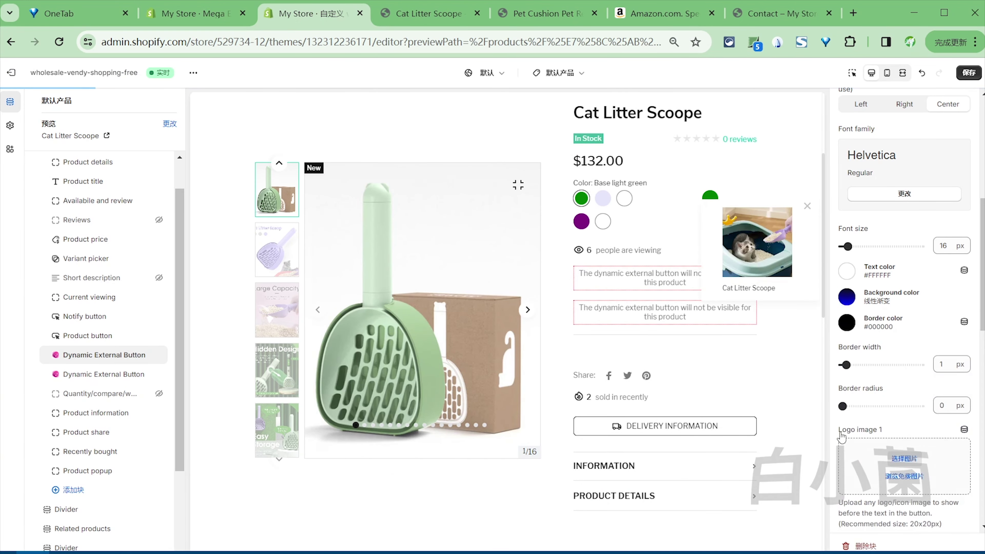
click(846, 296)
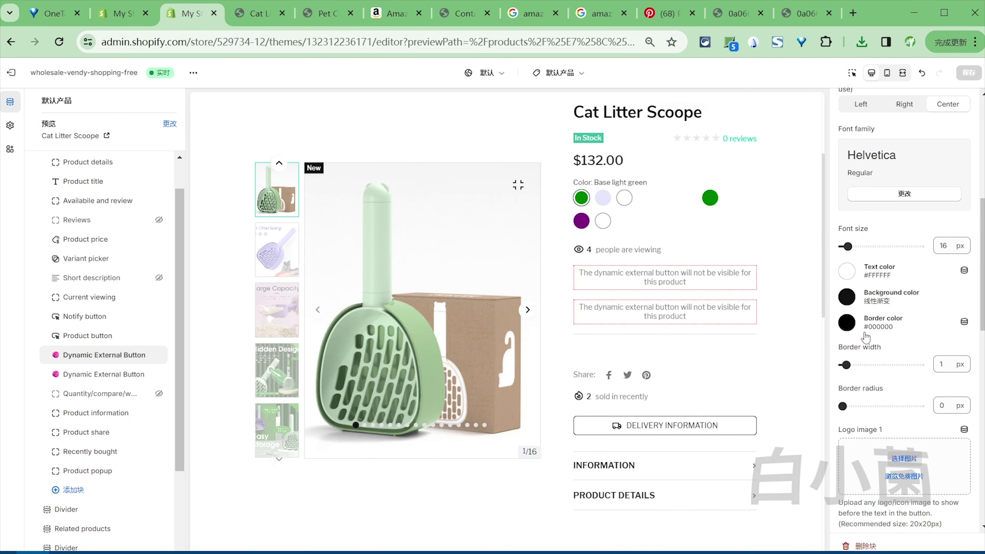
Upload the Amazon logo as Logo image 1 for the first Dynamic External Button and confirm the selection
scroll(899, 351, down, 4)
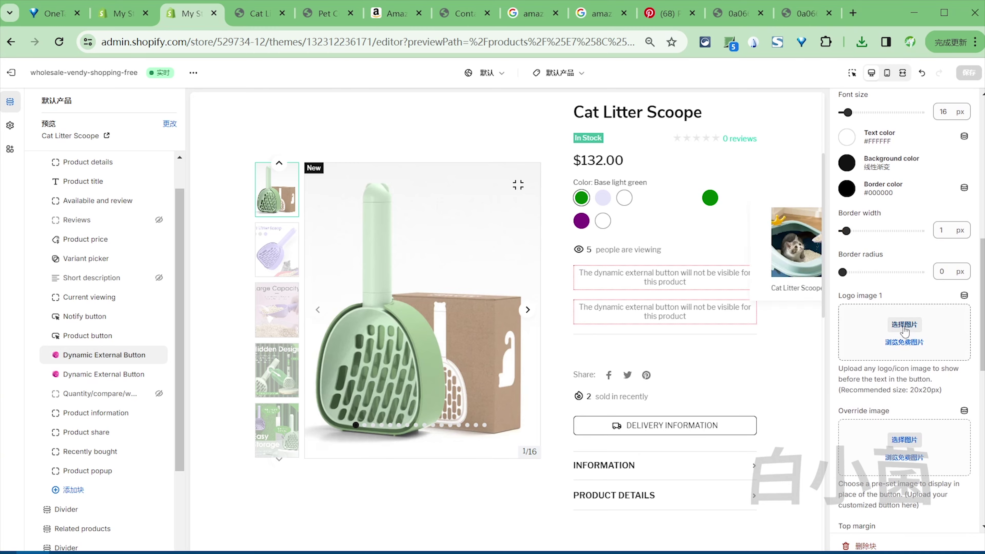
click(904, 327)
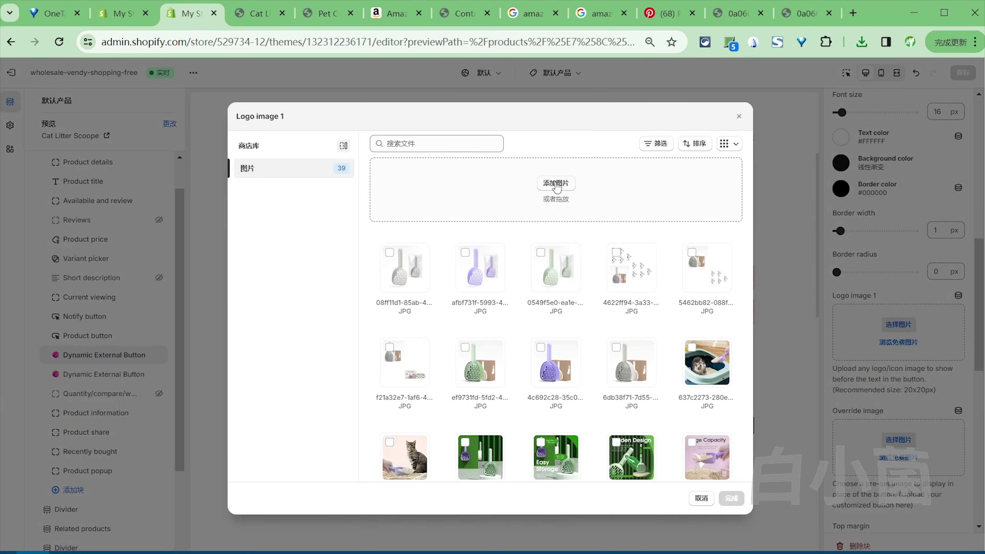
click(555, 191)
click(754, 434)
click(731, 498)
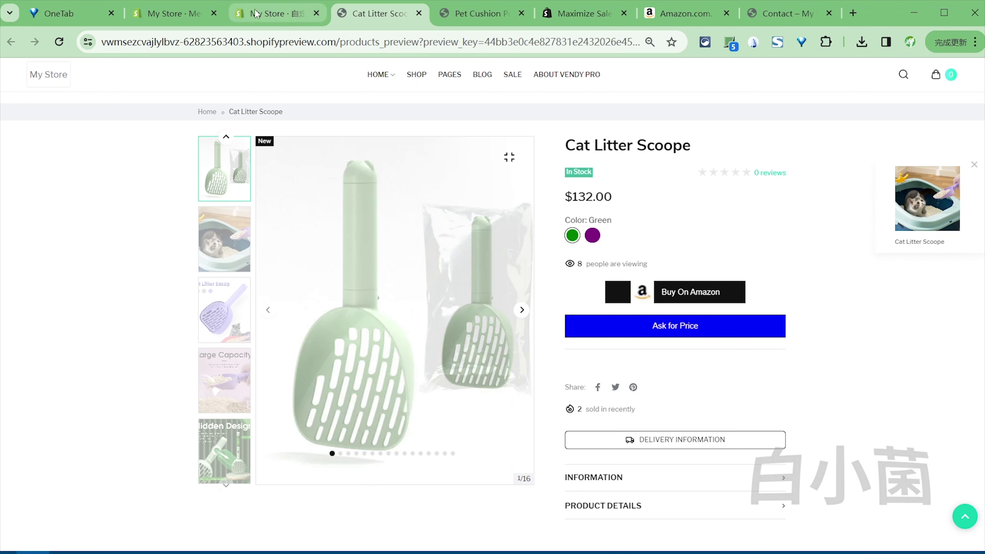
View the sample marketplace buttons in the app's Shopify App Store listing, and examine the Override image and margin settings in the theme editor
click(295, 11)
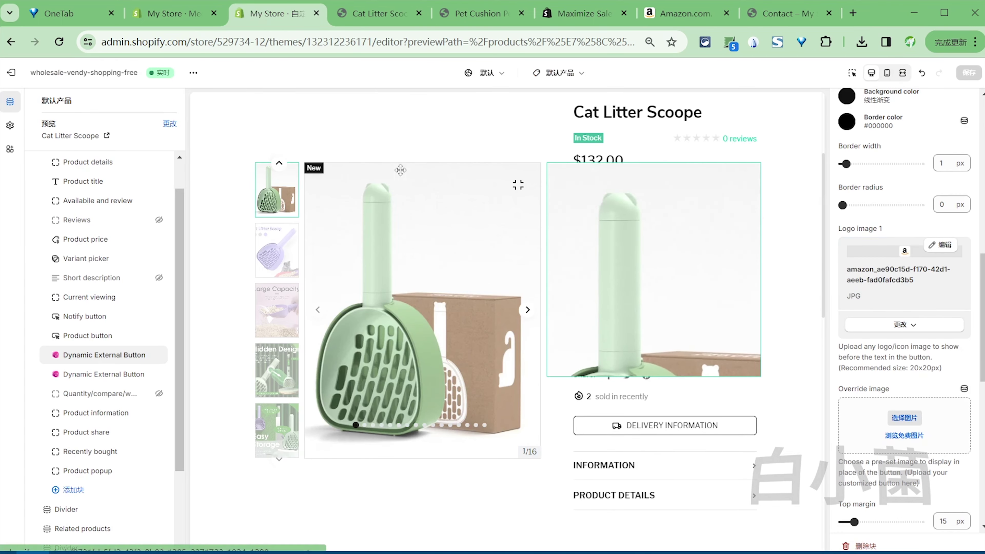
click(583, 13)
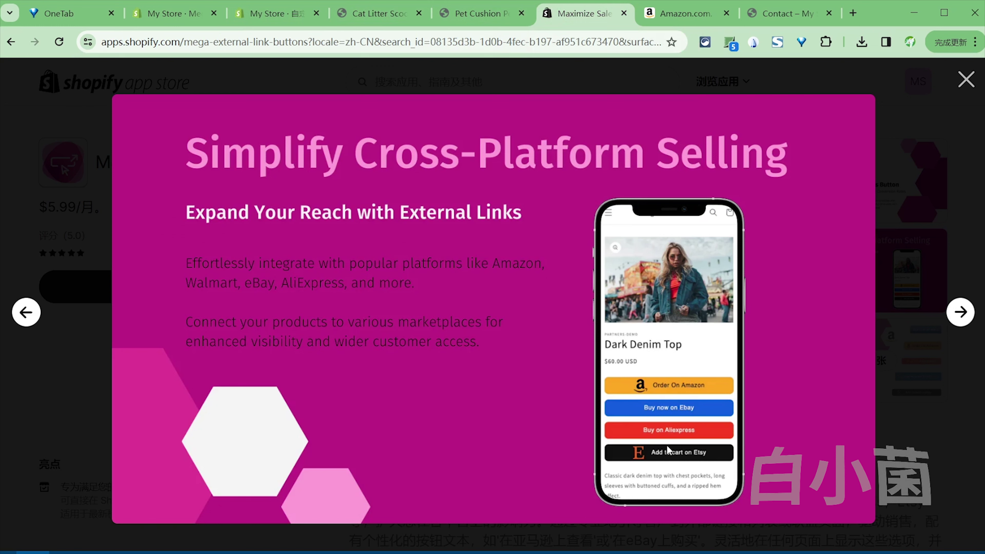
click(271, 13)
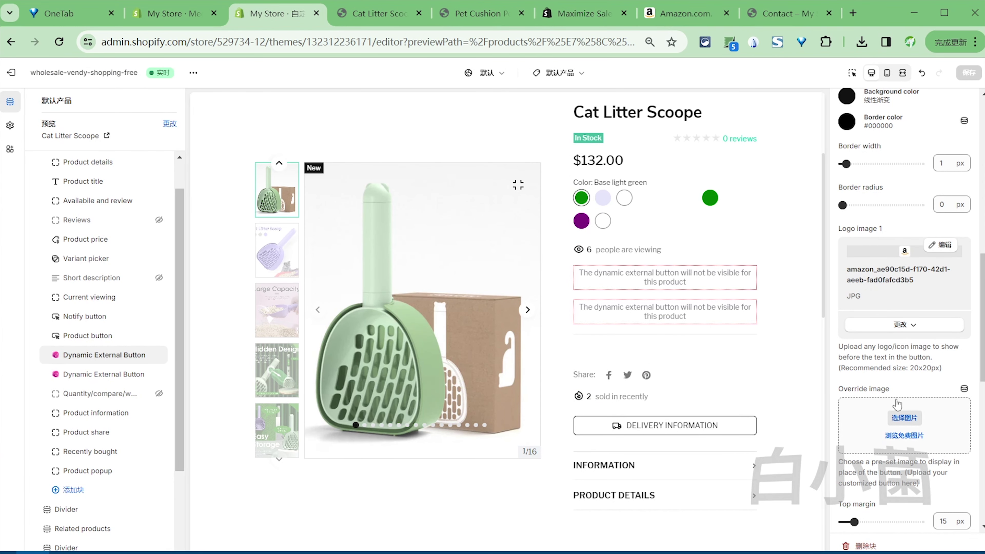
scroll(888, 336, down, 2)
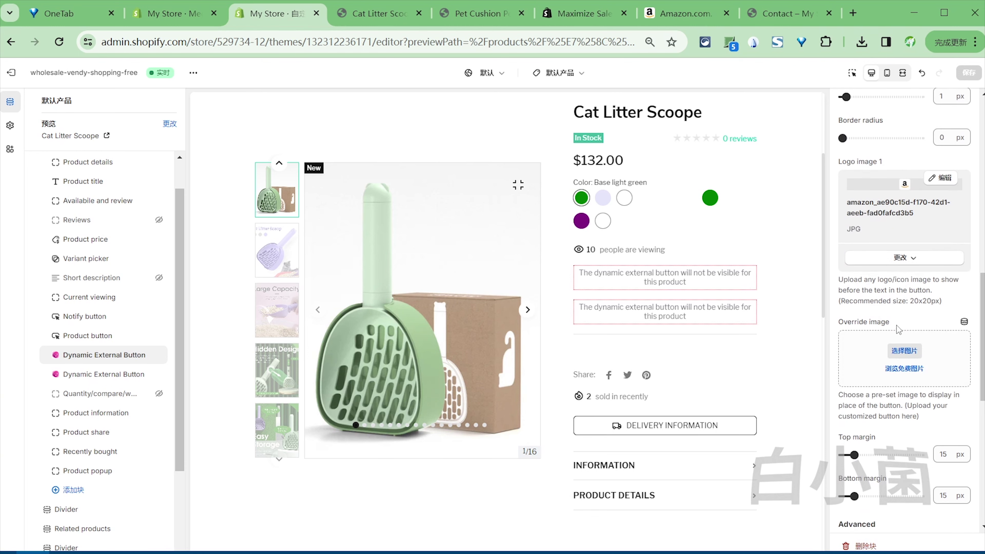